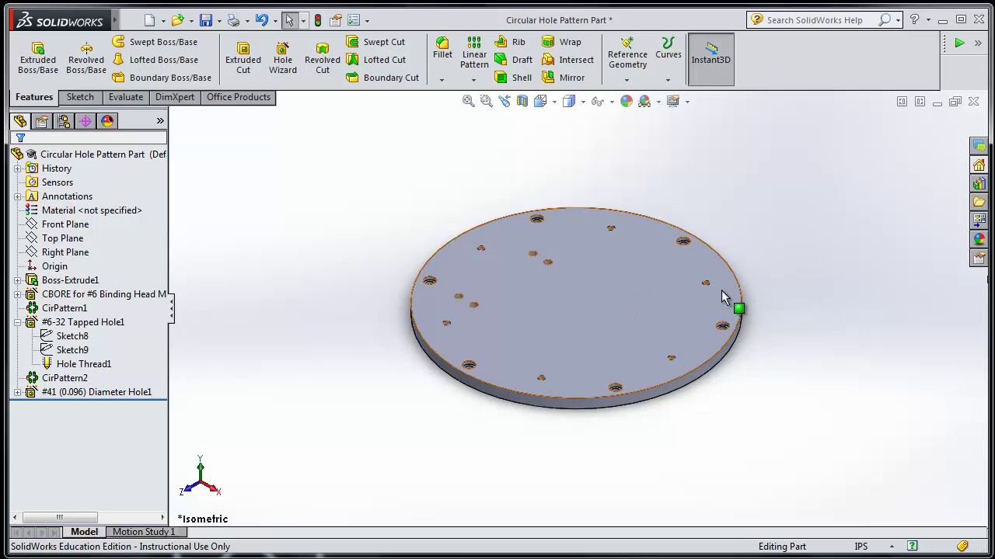
- Start saving a copy of the circular plate part, with DXF as the file type
{"action": "middle_click_drag", "start_coordinate": [723, 297], "coordinate": [691, 314]}
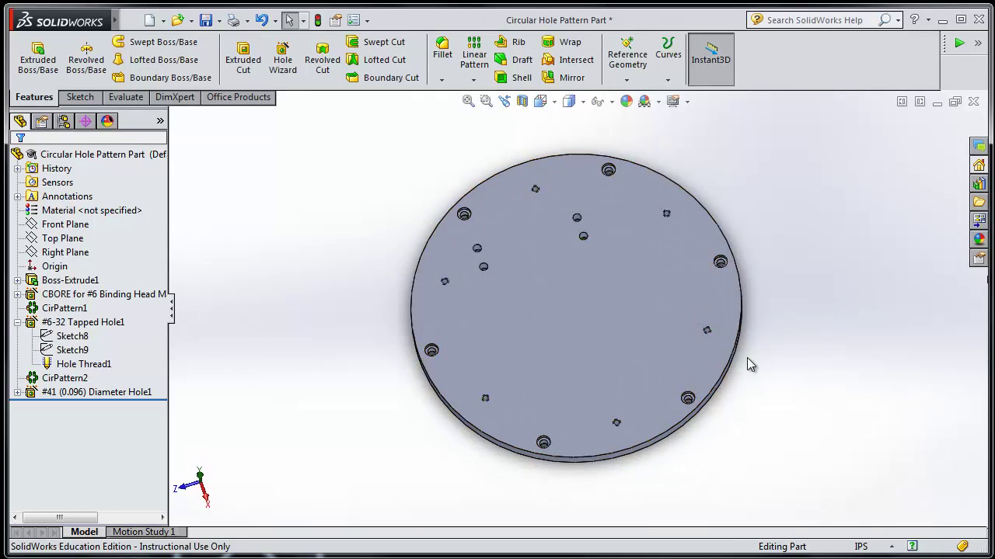
{"action": "middle_click_drag", "start_coordinate": [729, 379], "coordinate": [765, 335]}
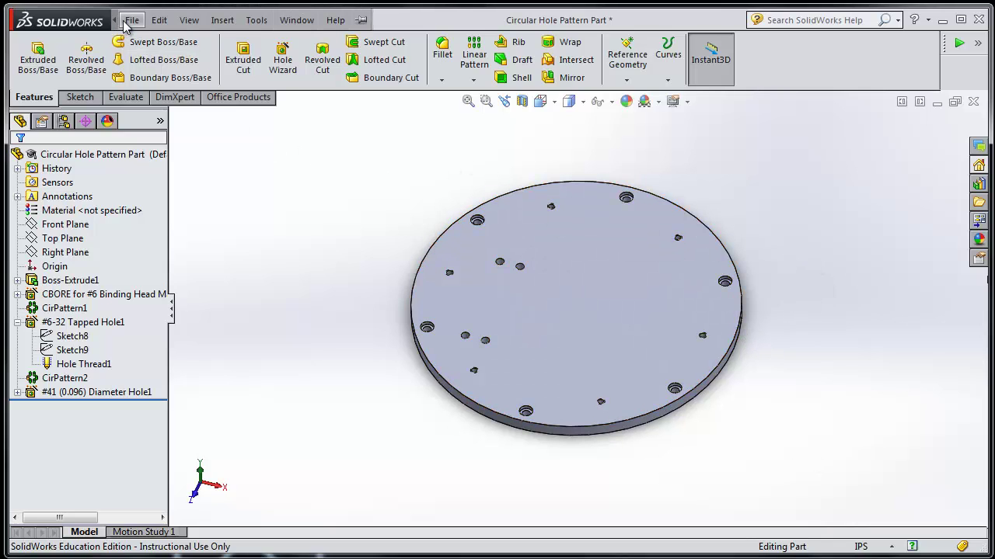
{"action": "left_click", "coordinate": [130, 21]}
{"action": "left_click", "coordinate": [176, 150]}
{"action": "left_click_drag", "start_coordinate": [297, 120], "coordinate": [331, 222]}
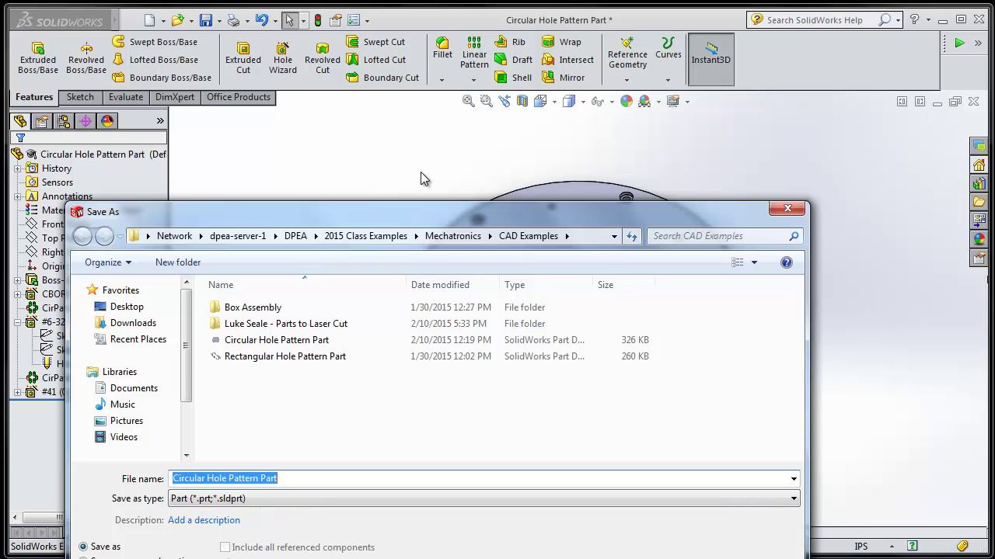
{"action": "left_click", "coordinate": [237, 501]}
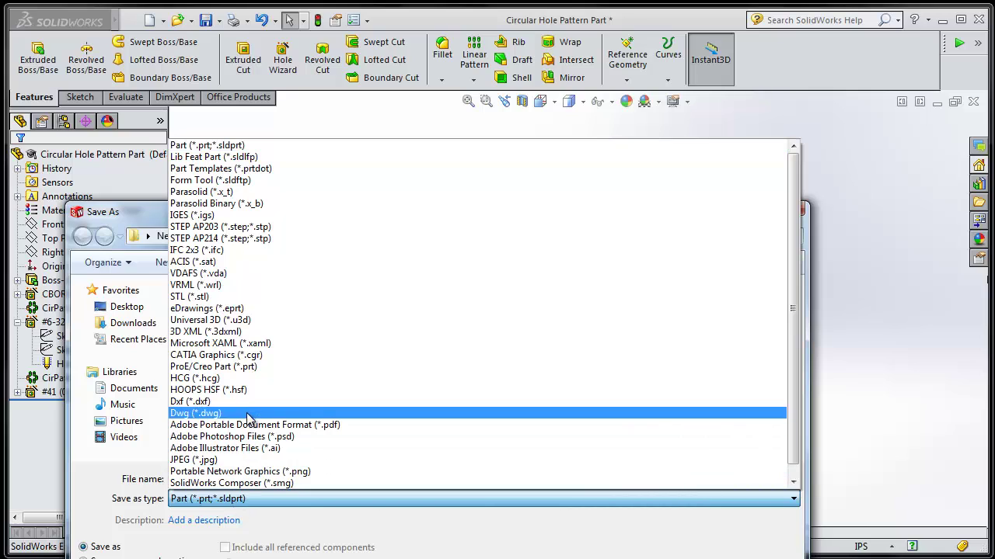
{"action": "left_click", "coordinate": [249, 402]}
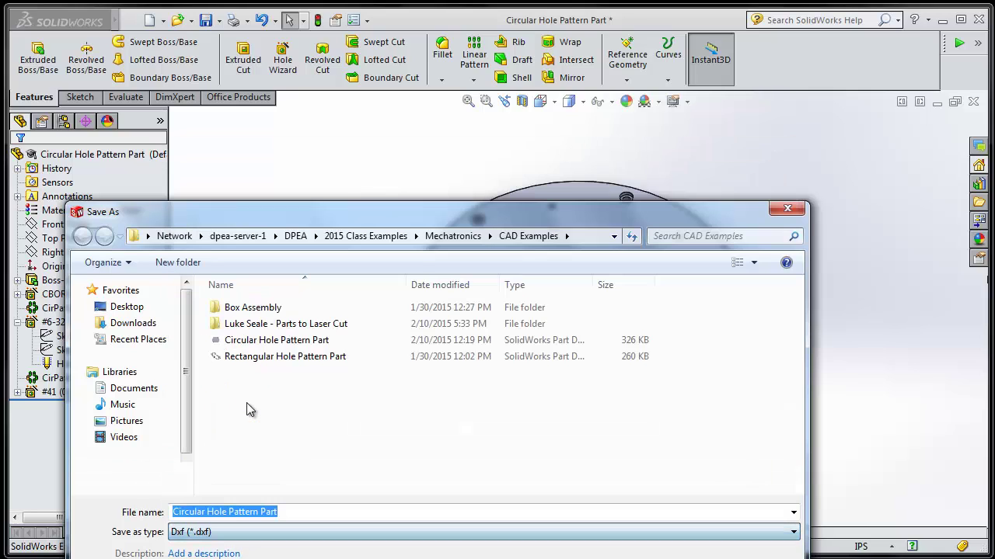
- Save the DXF into the Parts to Laser Cut folder as "Circular Hole Pattern Part, 0.25, Rev A"
{"action": "left_click_drag", "start_coordinate": [297, 219], "coordinate": [291, 195]}
{"action": "left_click", "coordinate": [285, 488]}
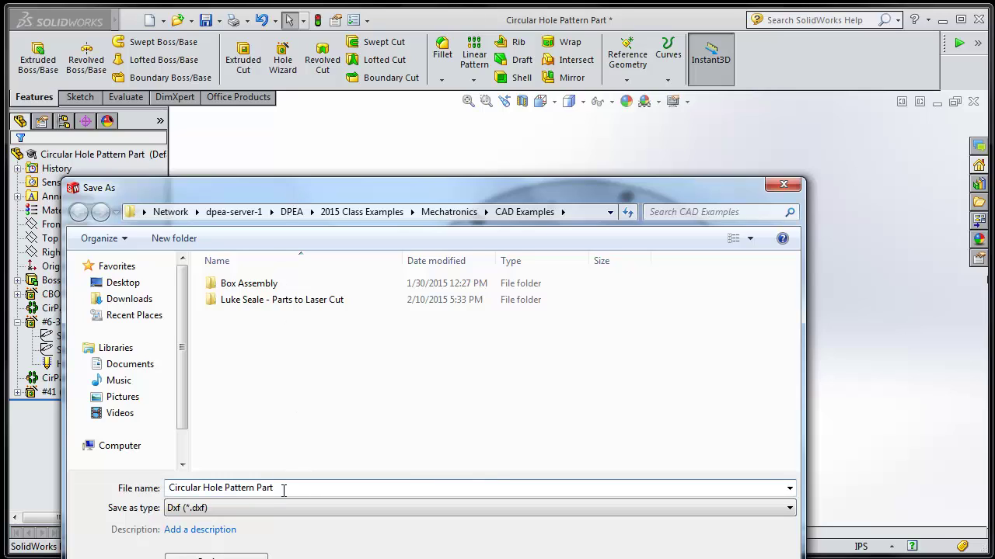
{"action": "double_click", "coordinate": [280, 300]}
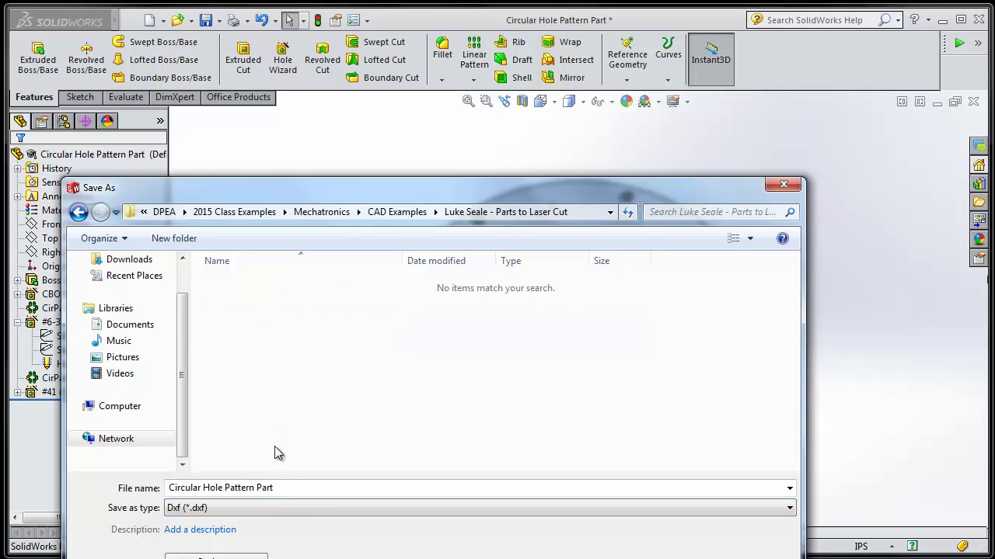
{"action": "left_click", "coordinate": [340, 488]}
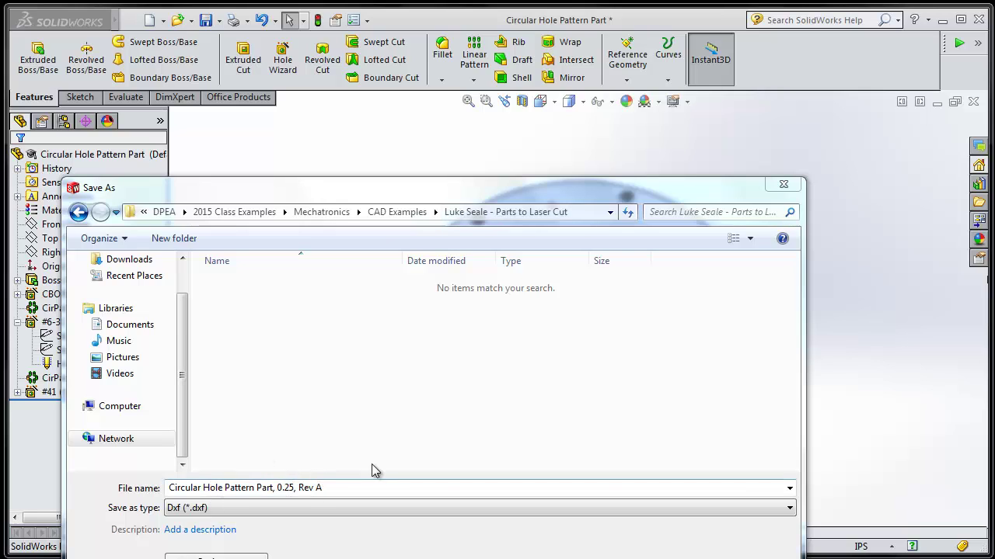
{"action": "key", "text": "Return"}
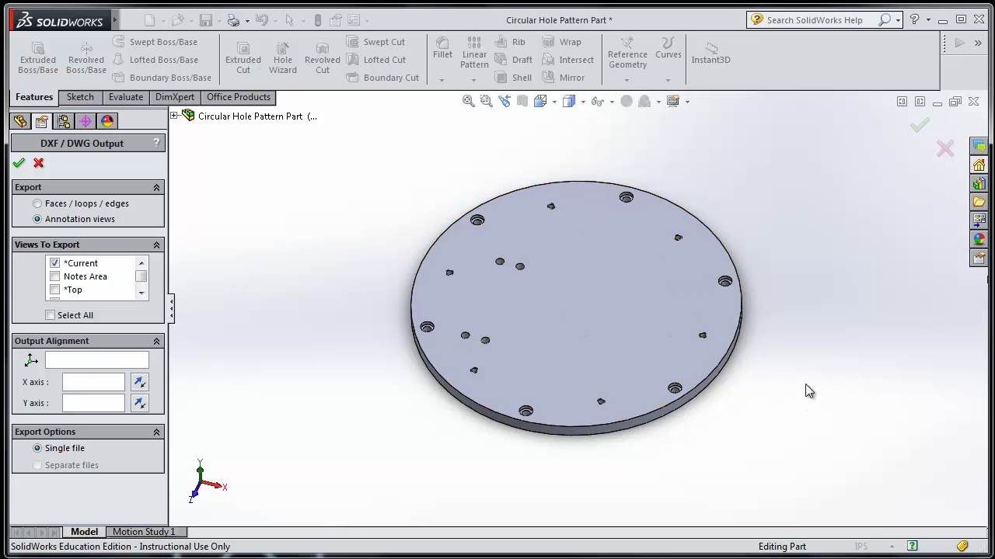
- Orient the plate to the Top view and accept the DXF output of the current annotation view
{"action": "left_click", "coordinate": [539, 101]}
{"action": "left_click", "coordinate": [560, 138]}
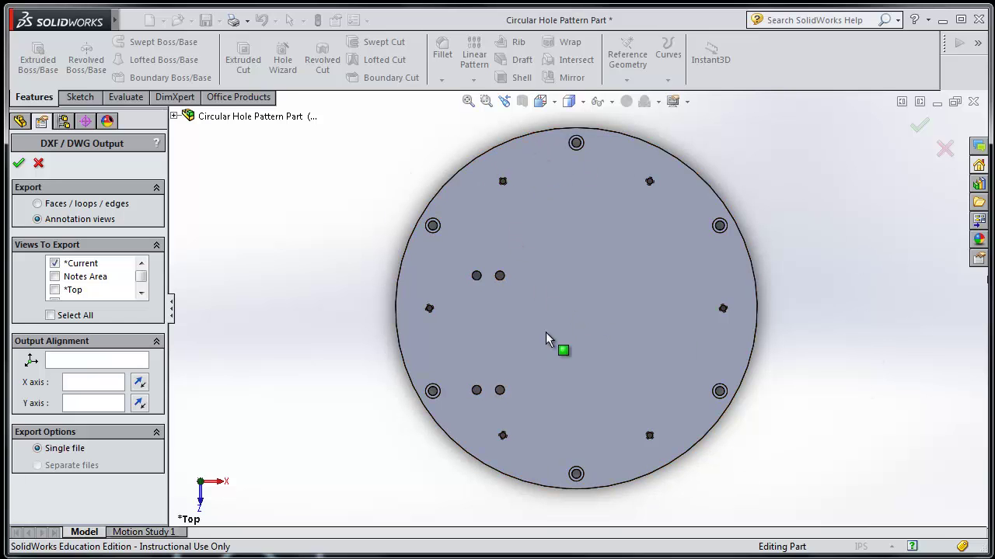
{"action": "left_click", "coordinate": [19, 162]}
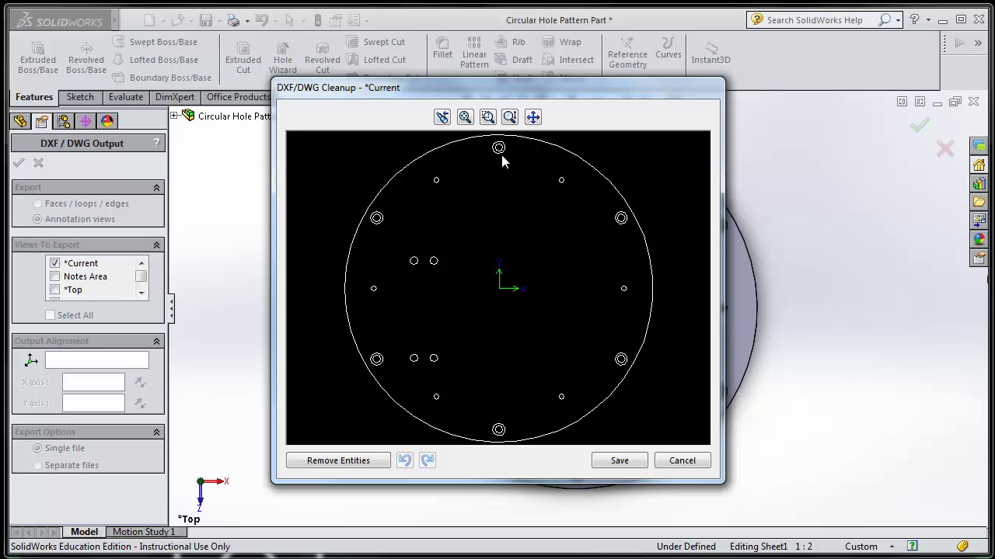
- Remove the outer counterbore circles around the six large holes in the DXF cleanup preview
{"action": "scroll", "coordinate": [504, 165], "scroll_direction": "down", "scroll_amount": 5}
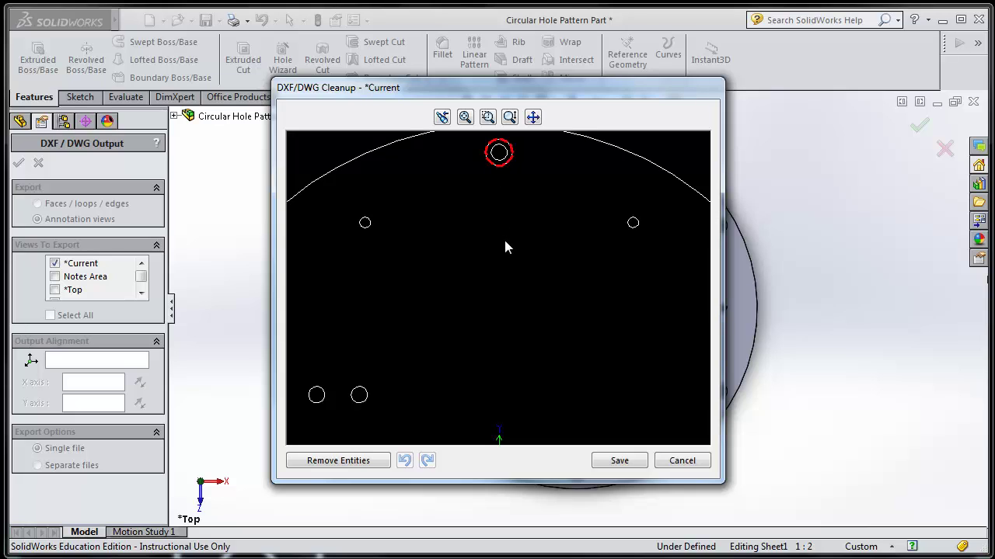
{"action": "left_click", "coordinate": [365, 462]}
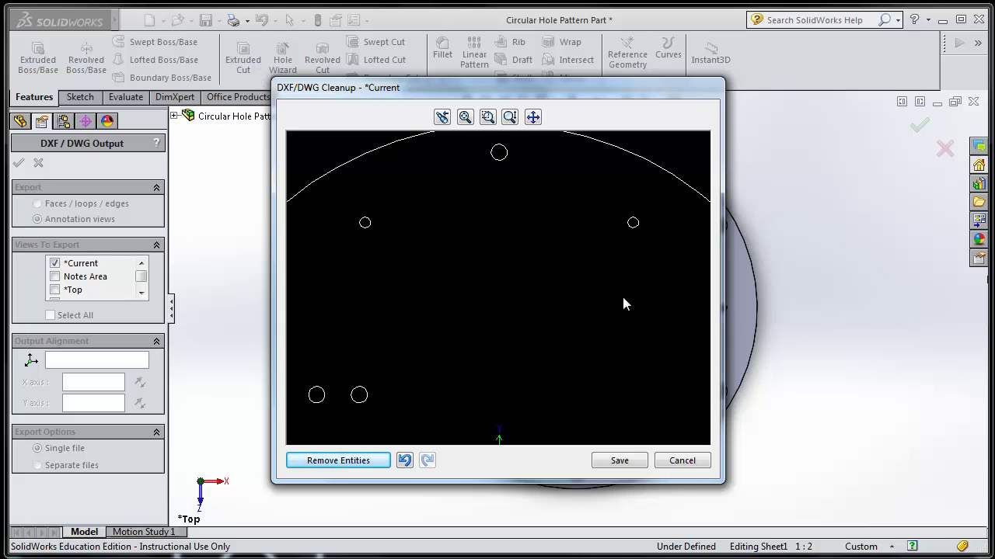
{"action": "middle_click_drag", "start_coordinate": [623, 304], "coordinate": [569, 314]}
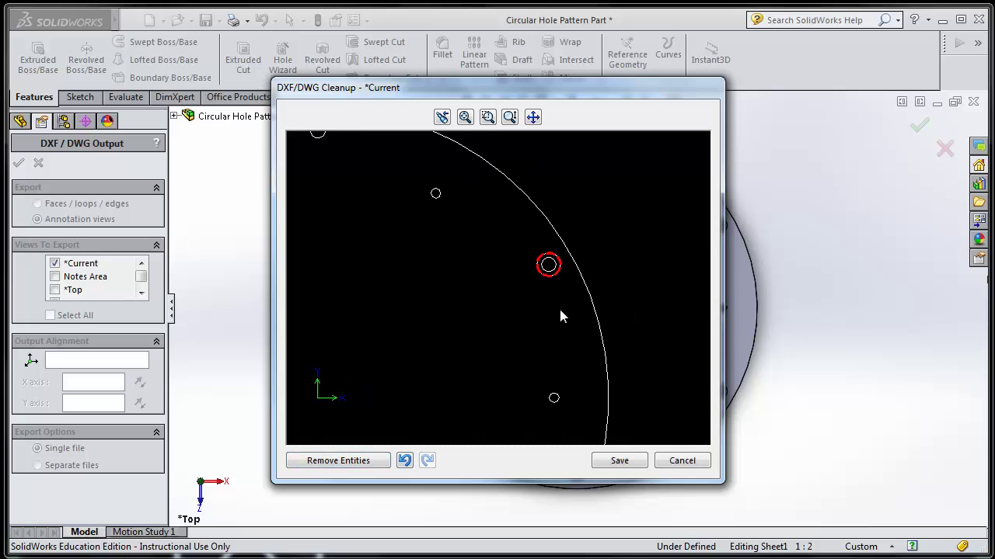
{"action": "left_click", "coordinate": [546, 350]}
{"action": "left_click", "coordinate": [578, 320]}
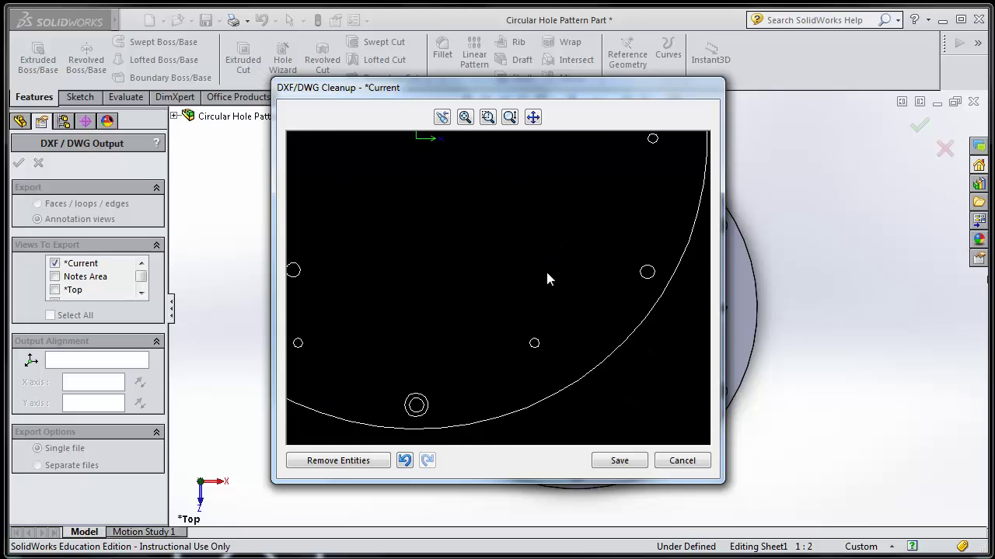
{"action": "left_click", "coordinate": [494, 368]}
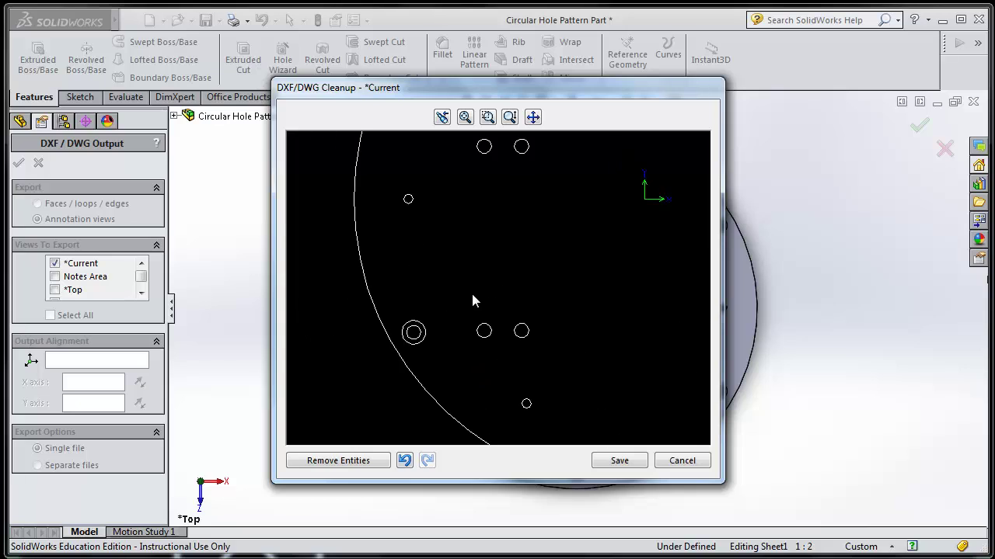
{"action": "left_click", "coordinate": [427, 339]}
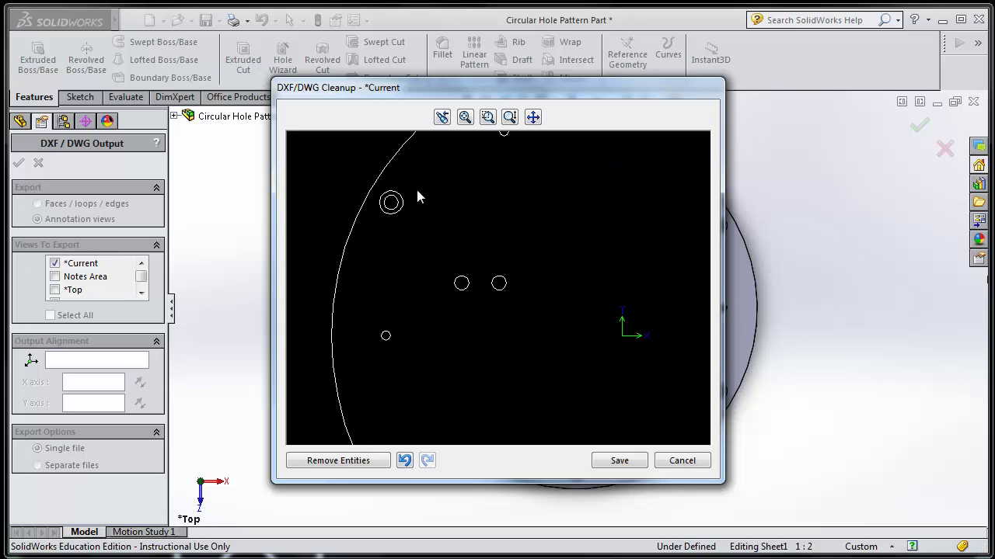
- Save the cleaned-up DXF and check the exported file in the Parts to Laser Cut folder
{"action": "key", "text": "f"}
{"action": "left_click", "coordinate": [620, 461]}
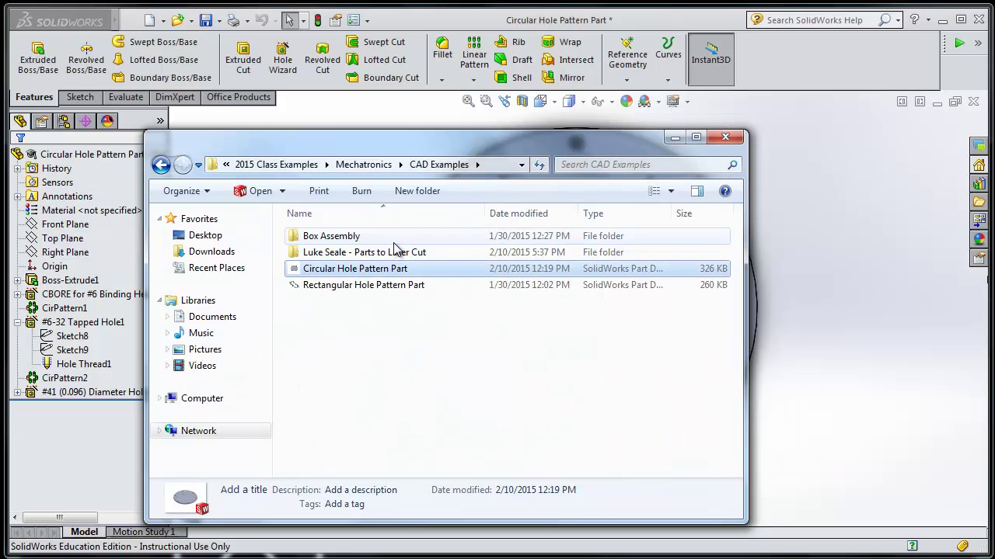
{"action": "double_click", "coordinate": [370, 253]}
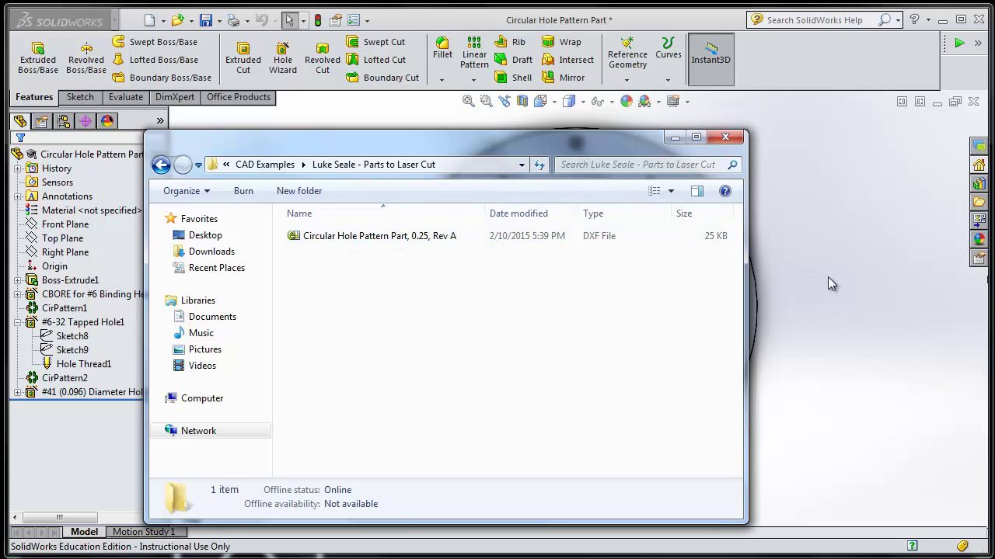
{"action": "left_click", "coordinate": [837, 253]}
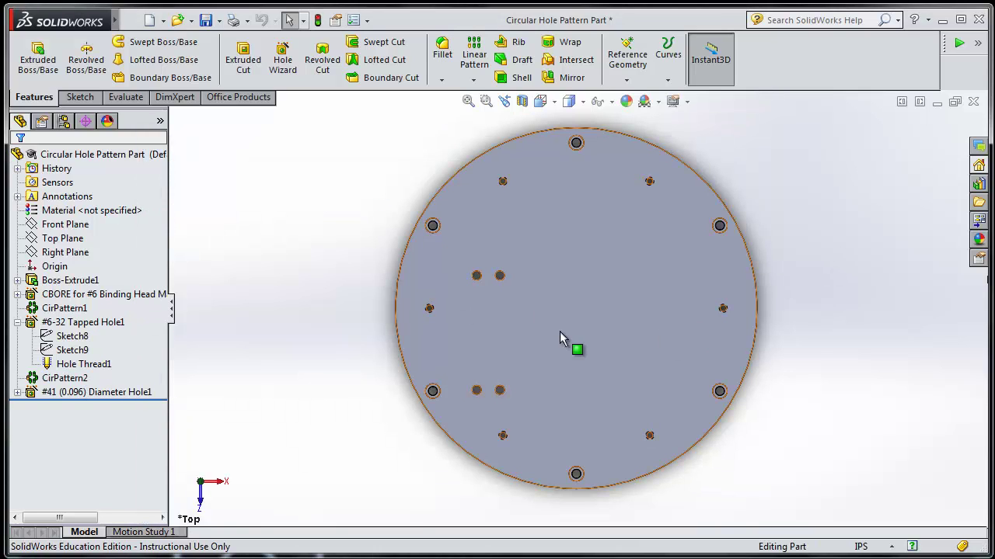
- Examine the counterbored, plain and tapped holes across the plate's top face
{"action": "scroll", "coordinate": [571, 174], "scroll_direction": "down", "scroll_amount": 5}
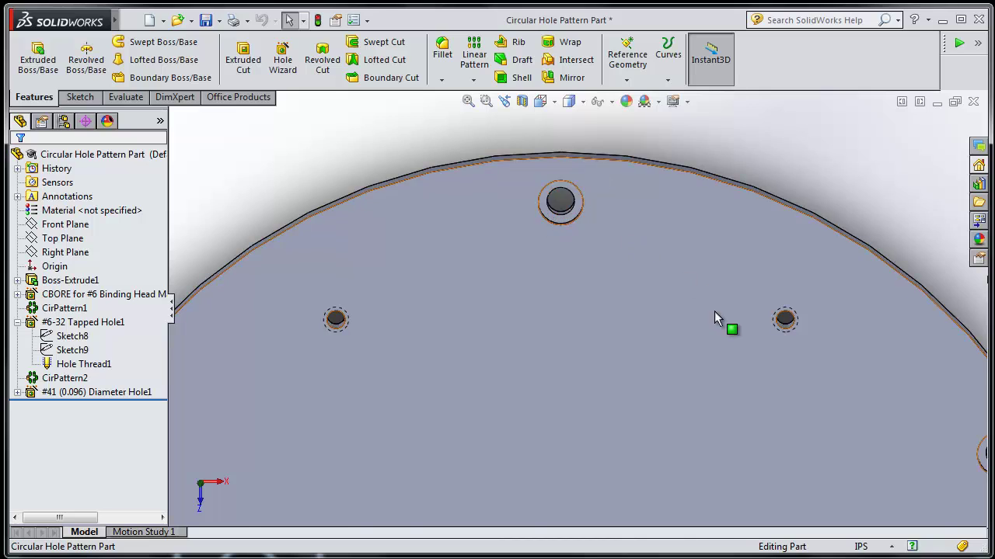
{"action": "scroll", "coordinate": [714, 311], "scroll_direction": "up", "scroll_amount": 5}
{"action": "scroll", "coordinate": [507, 502], "scroll_direction": "down", "scroll_amount": 8}
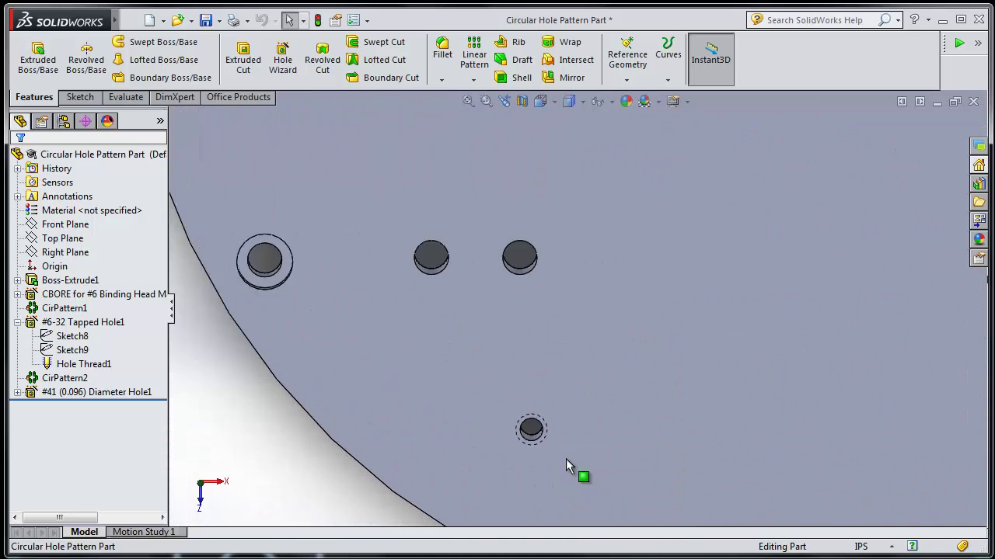
{"action": "scroll", "coordinate": [526, 348], "scroll_direction": "up", "scroll_amount": 5}
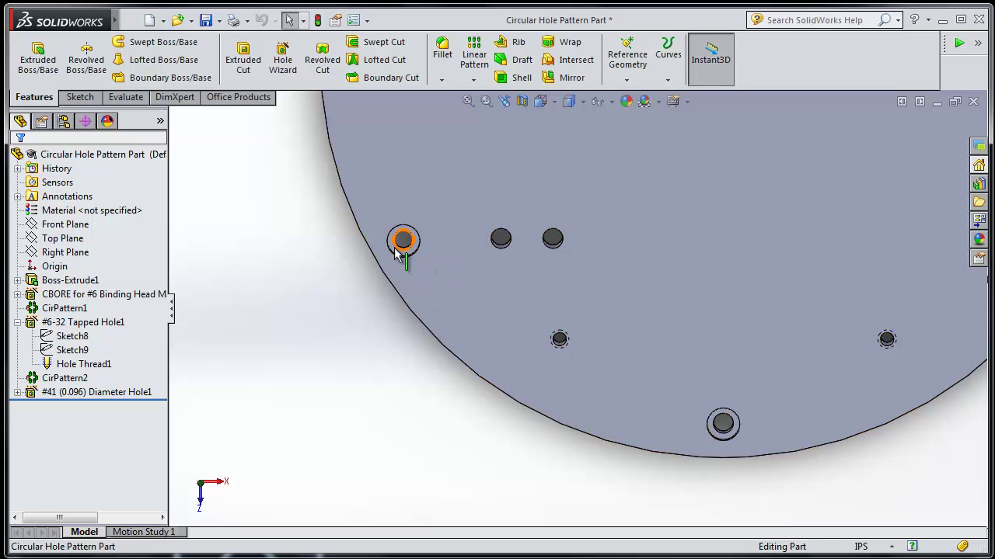
{"action": "scroll", "coordinate": [401, 259], "scroll_direction": "up", "scroll_amount": 5}
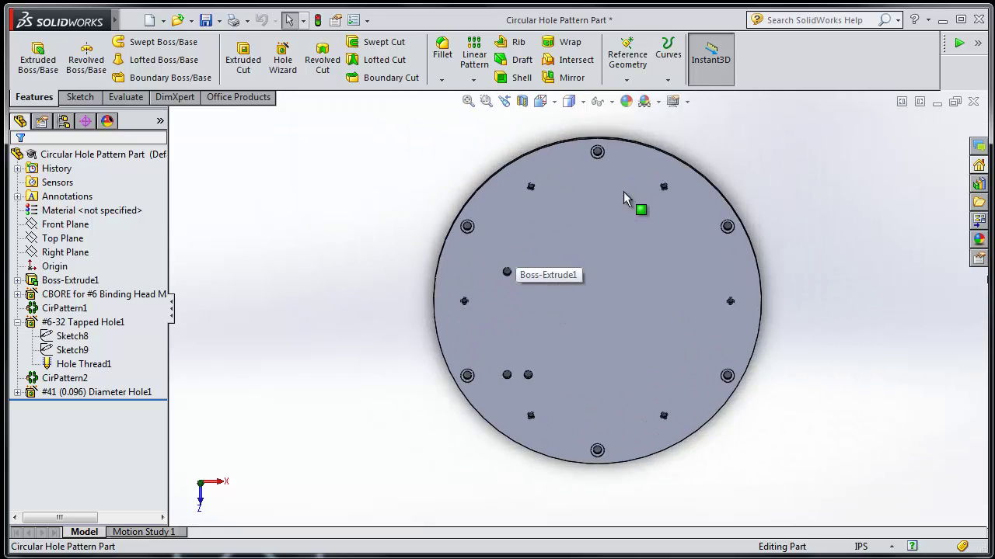
{"action": "middle_click_drag", "start_coordinate": [624, 191], "coordinate": [633, 217]}
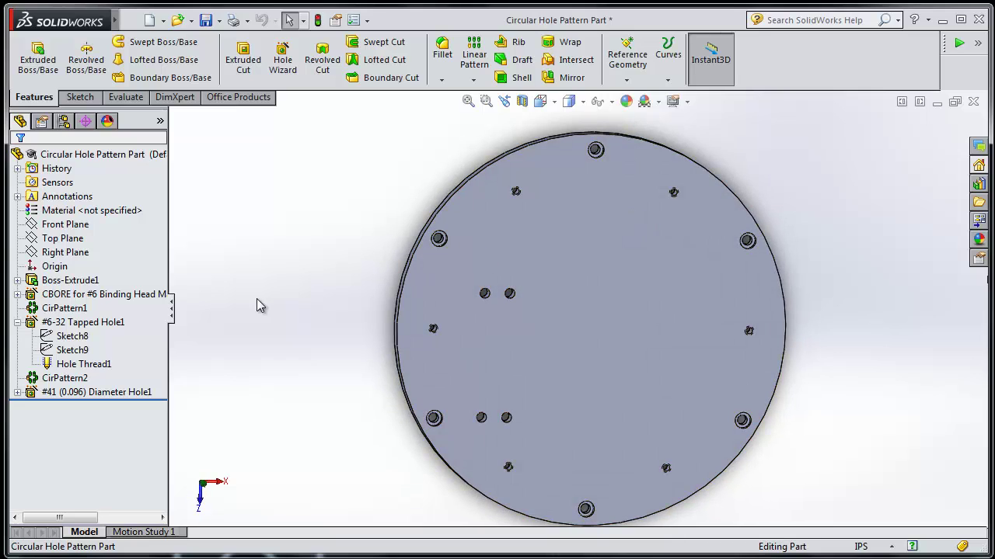
{"action": "left_click", "coordinate": [72, 337]}
{"action": "left_click", "coordinate": [299, 198]}
{"action": "key", "text": "z"}
{"action": "middle_click_drag", "start_coordinate": [701, 355], "coordinate": [672, 345], "text": "ctrl"}
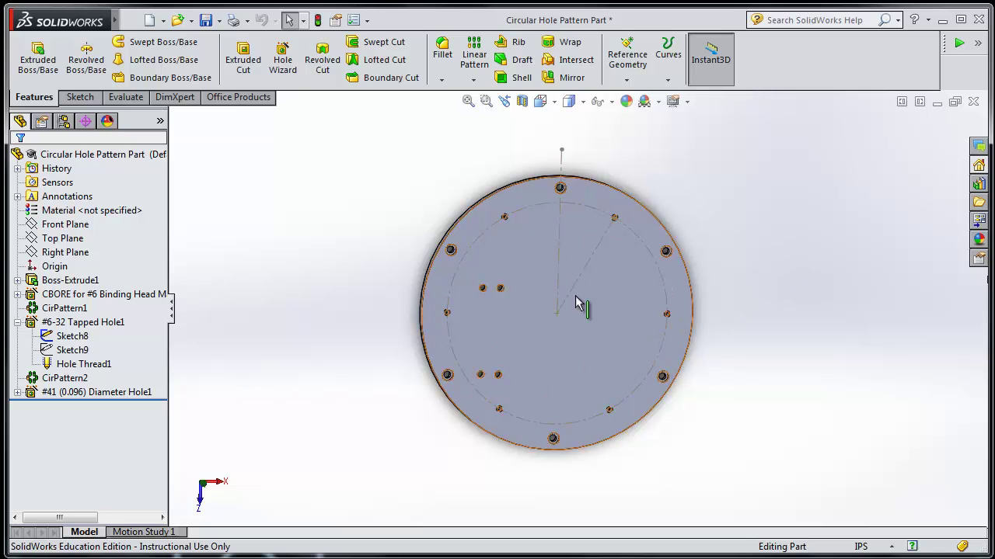
{"action": "left_click", "coordinate": [72, 335]}
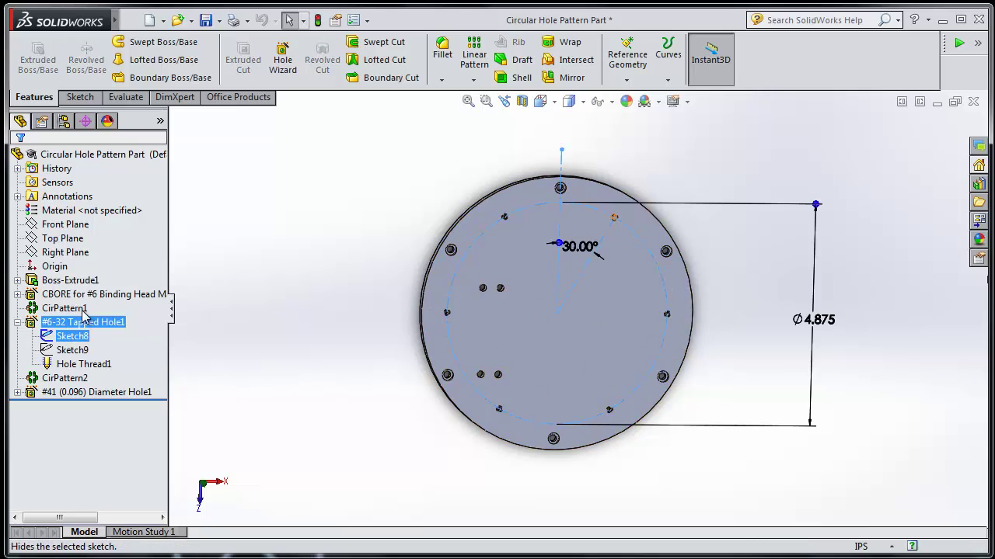
{"action": "left_click", "coordinate": [310, 256]}
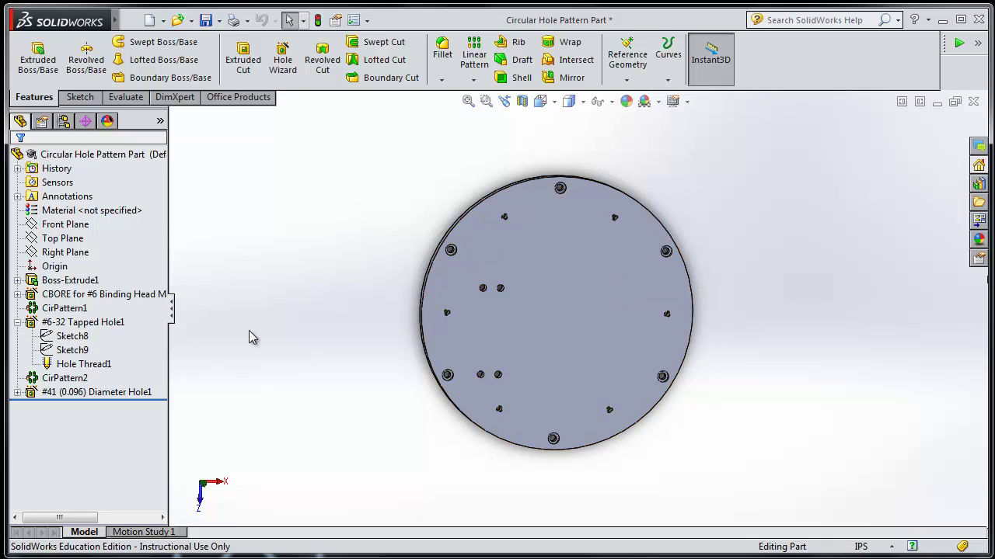
- Edit the #6-32 tapped hole's Sketch8, set its construction circle diameter to 3.875 in, and exit the sketch
{"action": "left_click", "coordinate": [74, 338]}
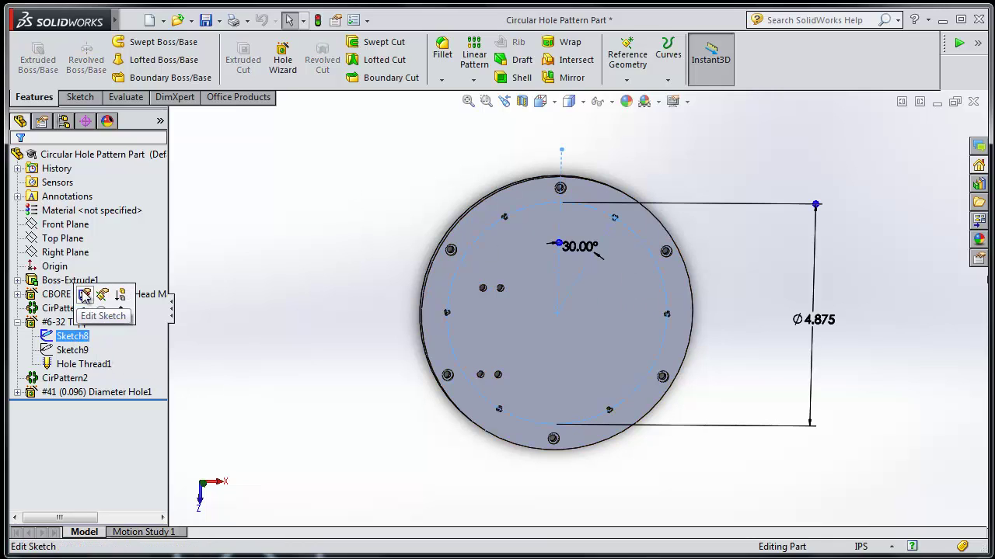
{"action": "left_click", "coordinate": [84, 295]}
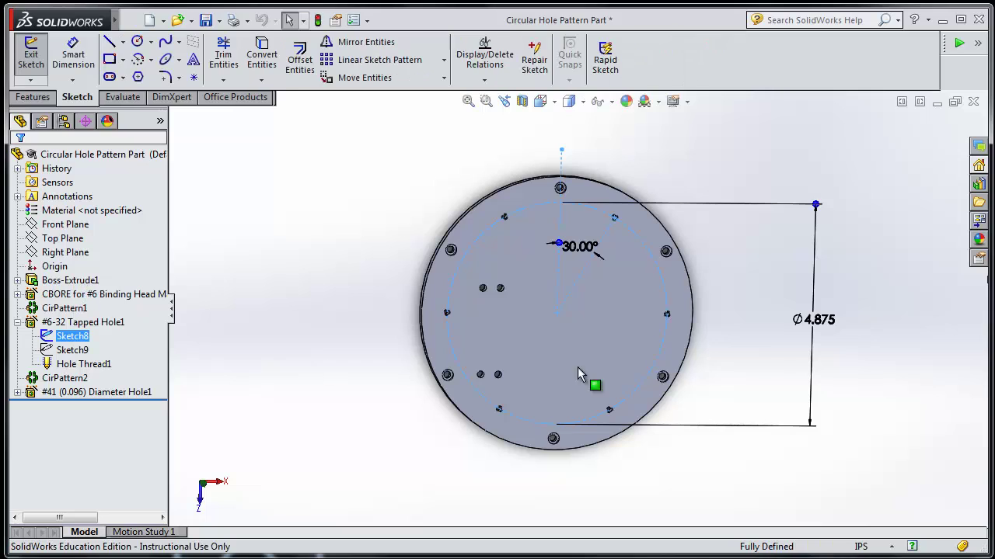
{"action": "double_click", "coordinate": [814, 319]}
{"action": "left_click", "coordinate": [800, 344]}
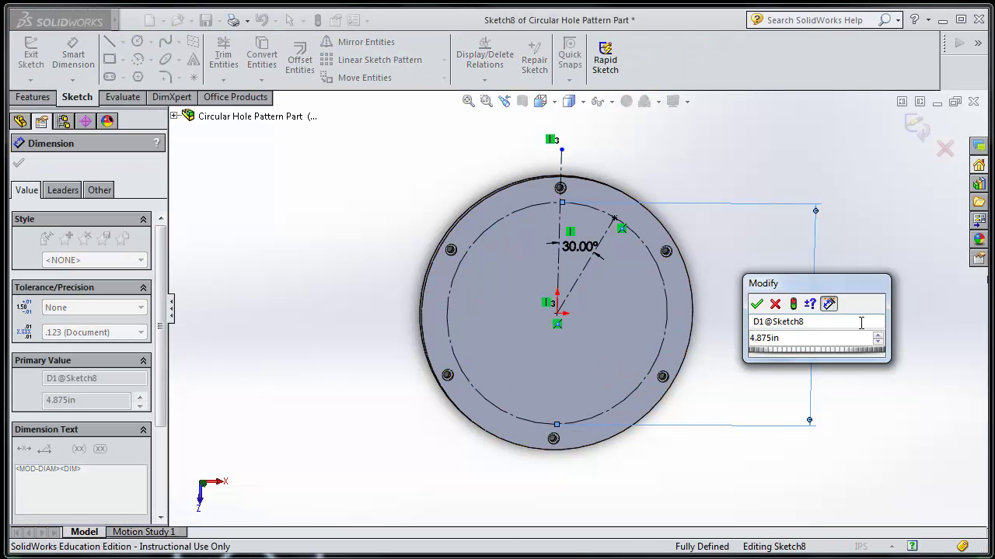
{"action": "type", "text": "3.875"}
{"action": "key", "text": "Return"}
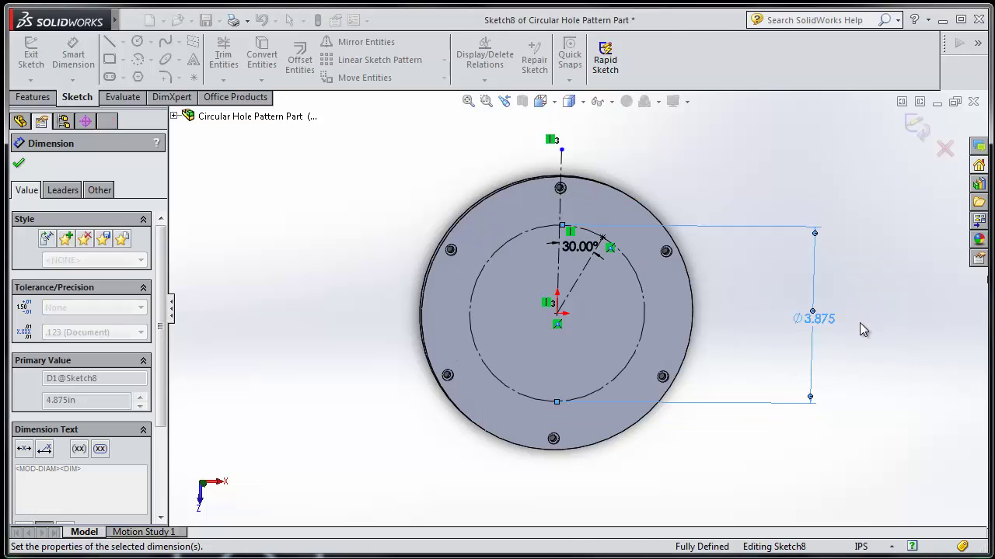
{"action": "left_click", "coordinate": [915, 128]}
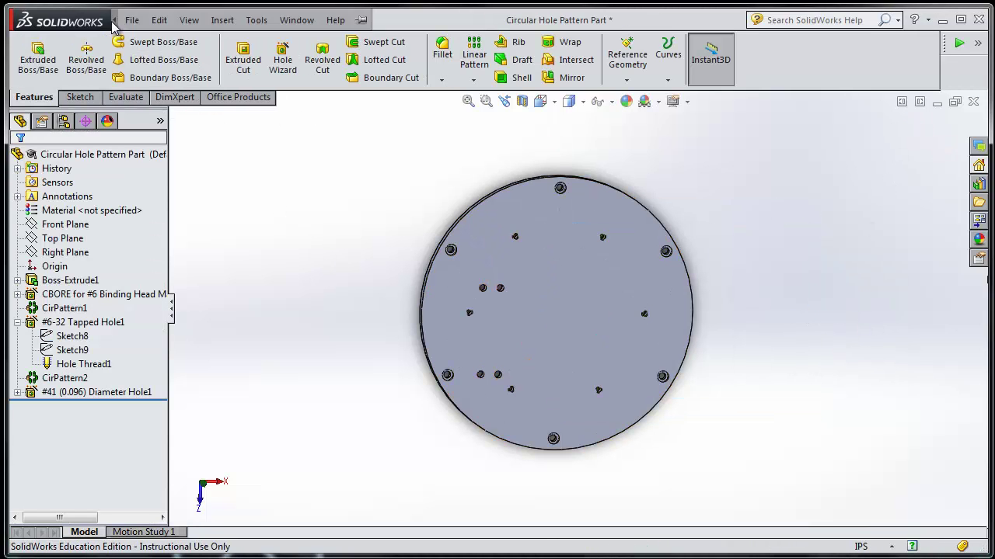
- Start saving a copy of the part with Dxf (*.dxf) as the file type
{"action": "left_click", "coordinate": [134, 21]}
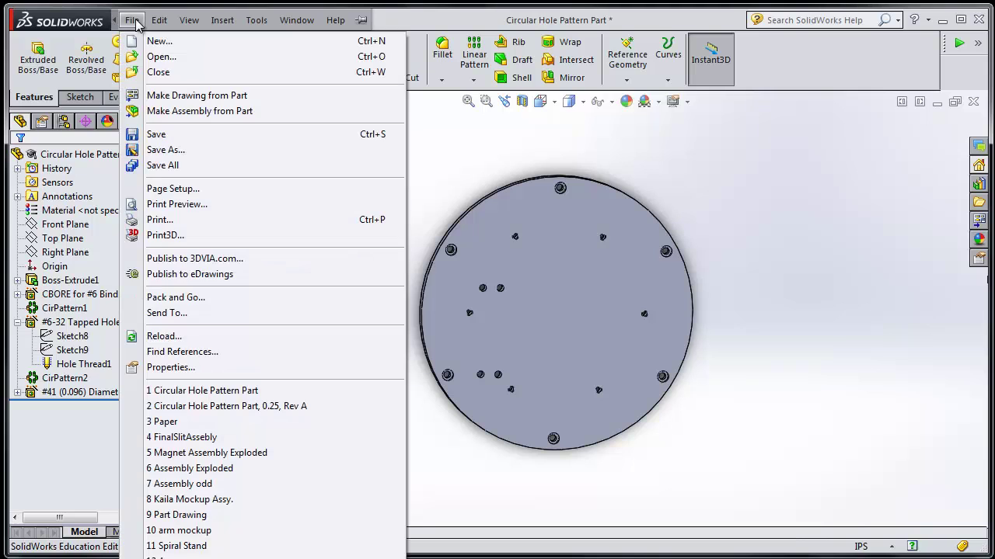
{"action": "left_click", "coordinate": [165, 150]}
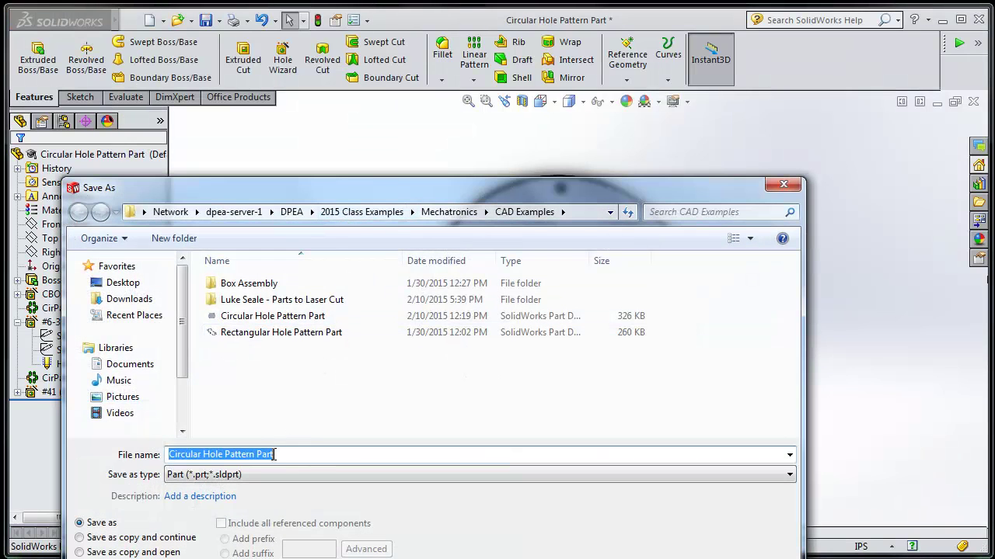
{"action": "left_click", "coordinate": [274, 474]}
{"action": "left_click", "coordinate": [274, 474]}
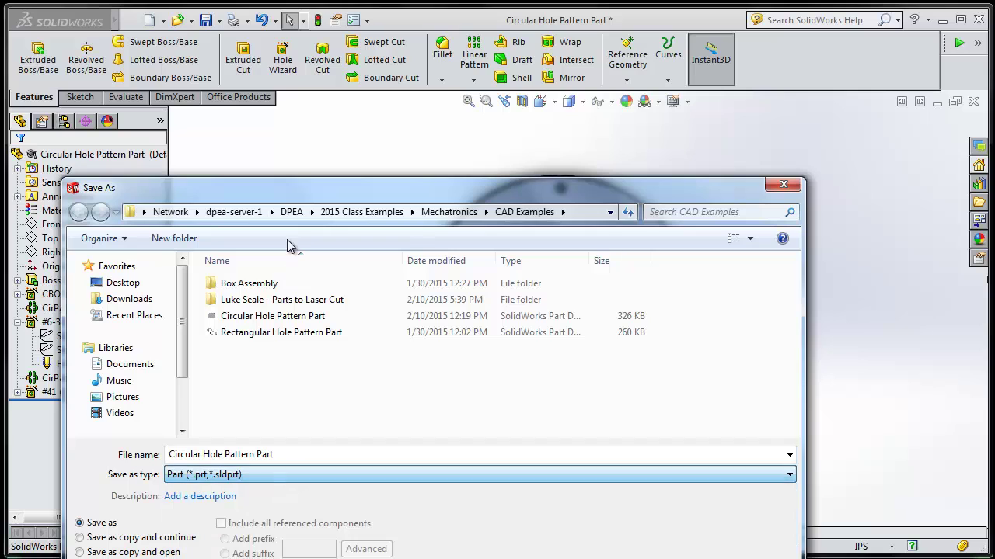
{"action": "left_click_drag", "start_coordinate": [292, 199], "coordinate": [292, 250]}
{"action": "left_click", "coordinate": [233, 526]}
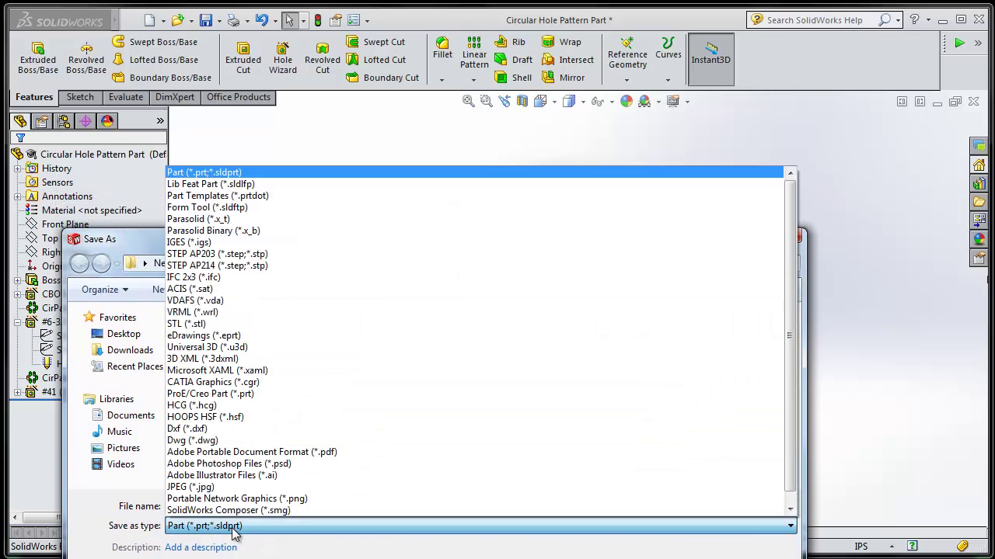
{"action": "left_click", "coordinate": [238, 429]}
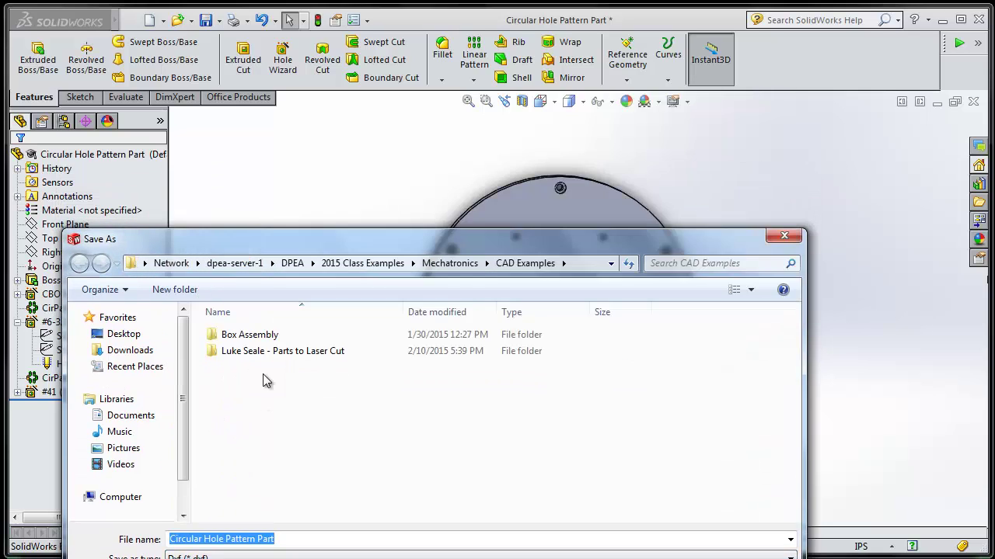
- Save the DXF in the Parts to Laser Cut folder as "Circular Hole Pattern Part, 0.25, Rev B"
{"action": "double_click", "coordinate": [264, 353]}
{"action": "left_click_drag", "start_coordinate": [276, 243], "coordinate": [270, 221]}
{"action": "left_click", "coordinate": [292, 517]}
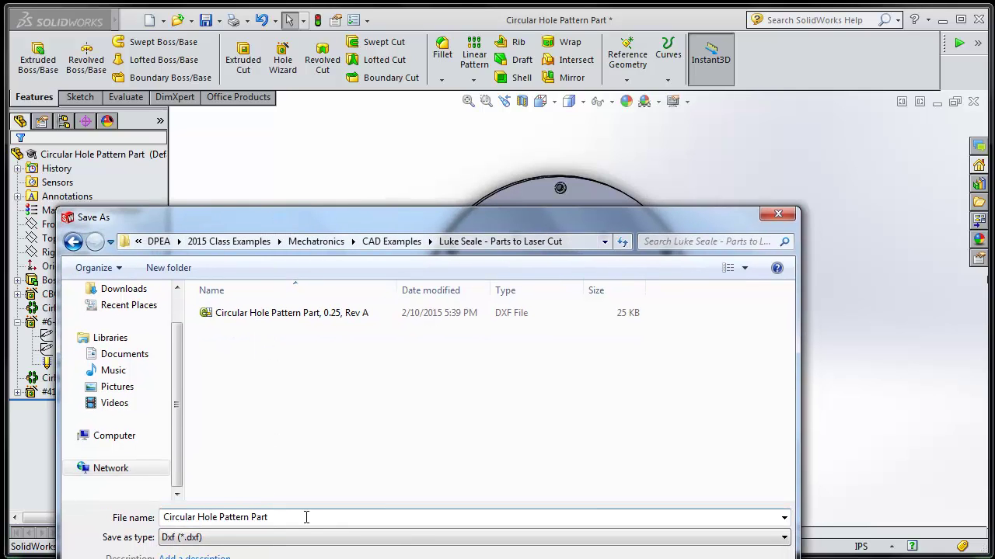
{"action": "type", "text": ","}
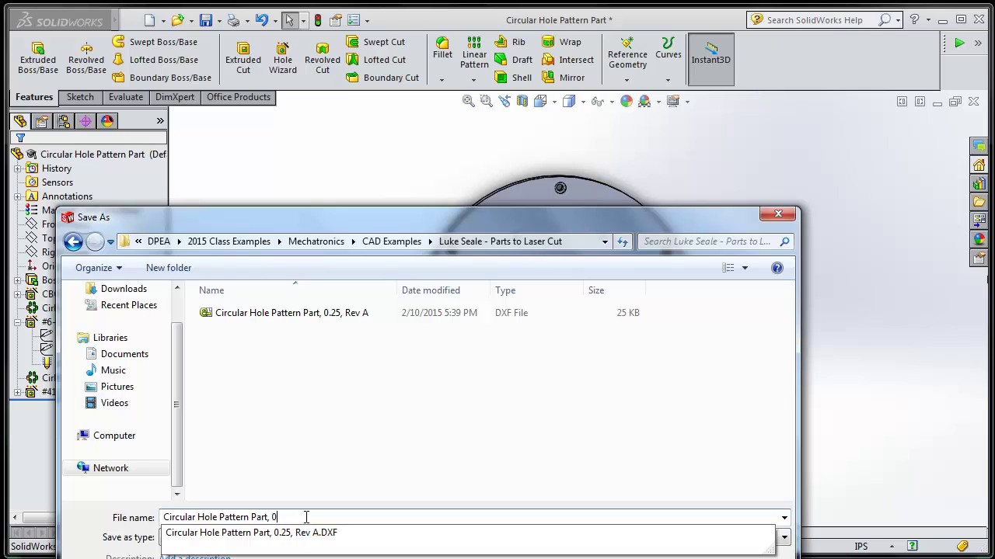
{"action": "type", "text": " 0.25, Rev B"}
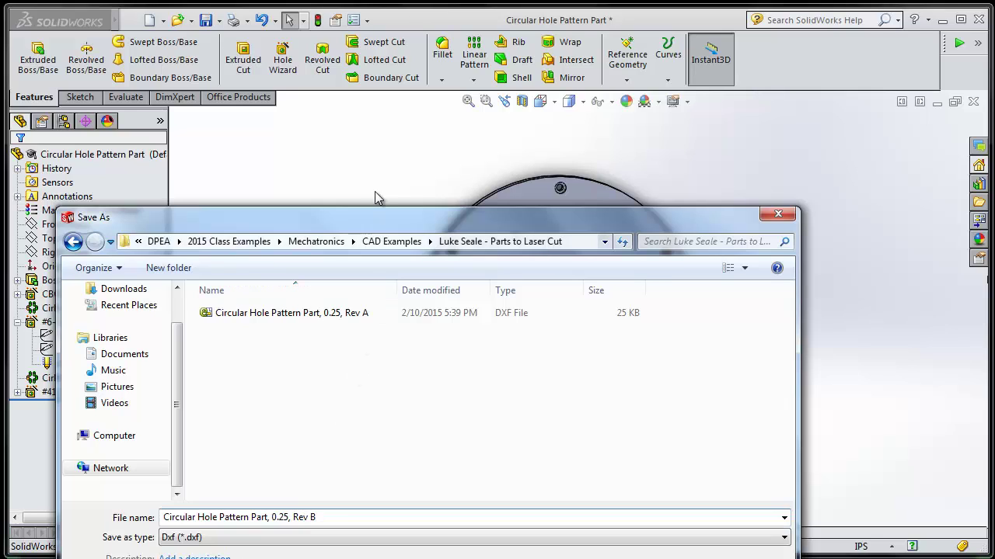
{"action": "left_click_drag", "start_coordinate": [391, 223], "coordinate": [359, 115]}
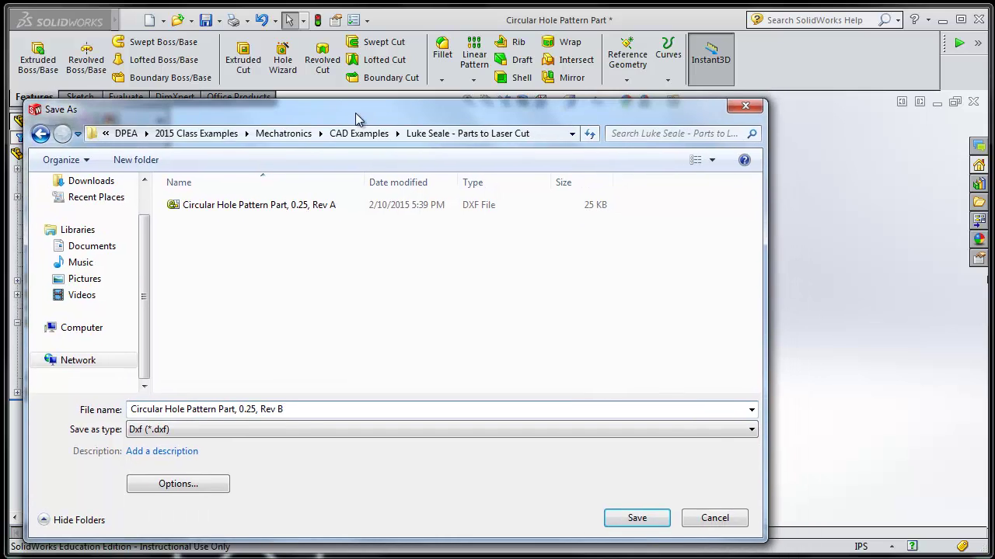
{"action": "left_click", "coordinate": [636, 518]}
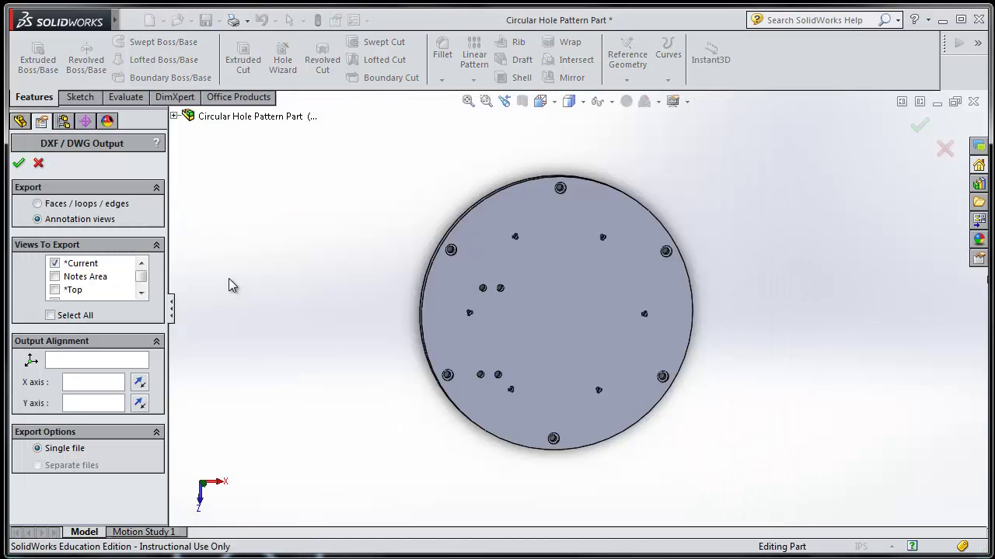
- Export the plate's current view from the Top orientation and remove the outer counterbore circles around its large holes in the cleanup preview
{"action": "left_click", "coordinate": [542, 101]}
{"action": "left_click", "coordinate": [561, 140]}
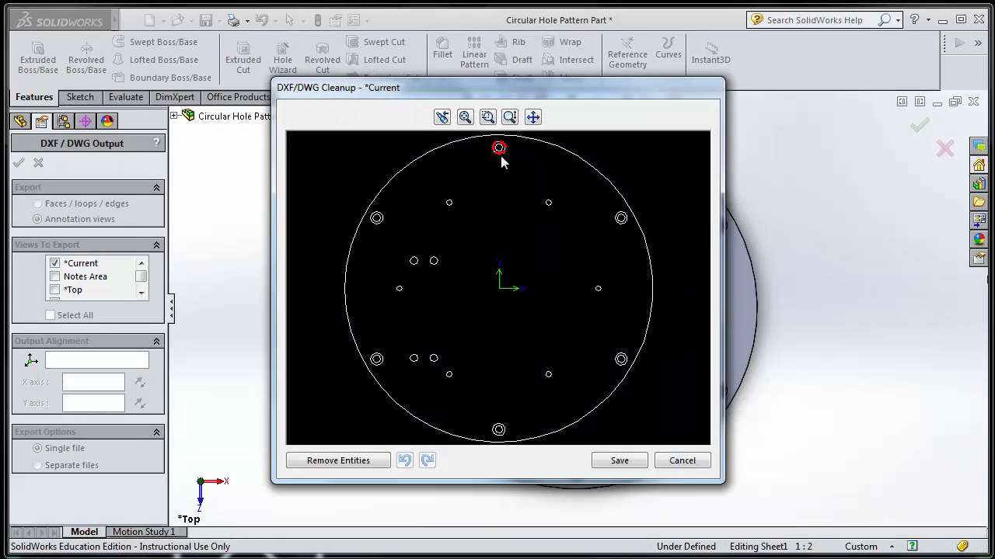
{"action": "key", "text": "Delete"}
{"action": "left_click", "coordinate": [619, 224]}
{"action": "key", "text": "Delete"}
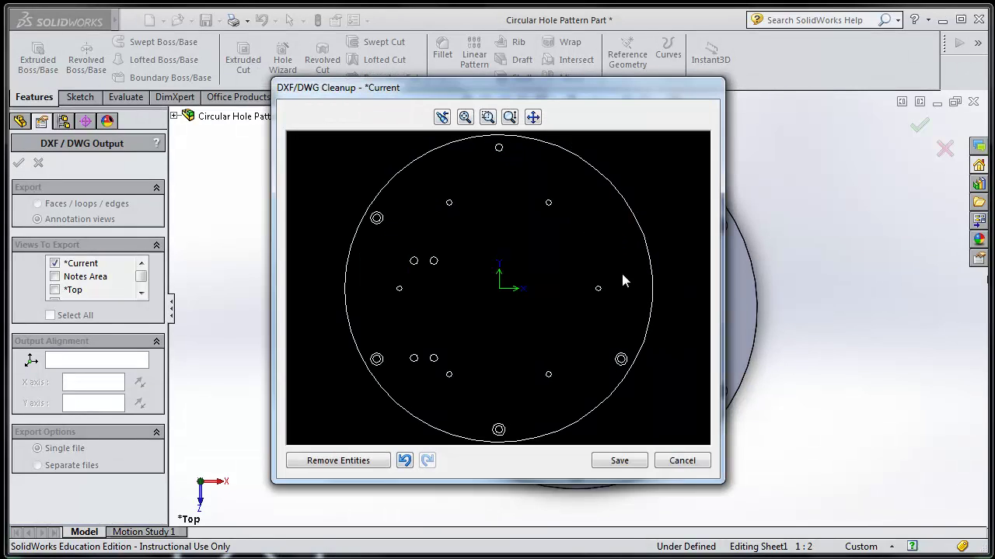
{"action": "left_click", "coordinate": [404, 461]}
{"action": "key", "text": "Delete"}
{"action": "left_click", "coordinate": [621, 359]}
{"action": "key", "text": "Delete"}
{"action": "left_click", "coordinate": [383, 221]}
- Save the cleaned-up Rev B DXF and check it beside Rev A in the Parts to Laser Cut folder
{"action": "left_click", "coordinate": [619, 462]}
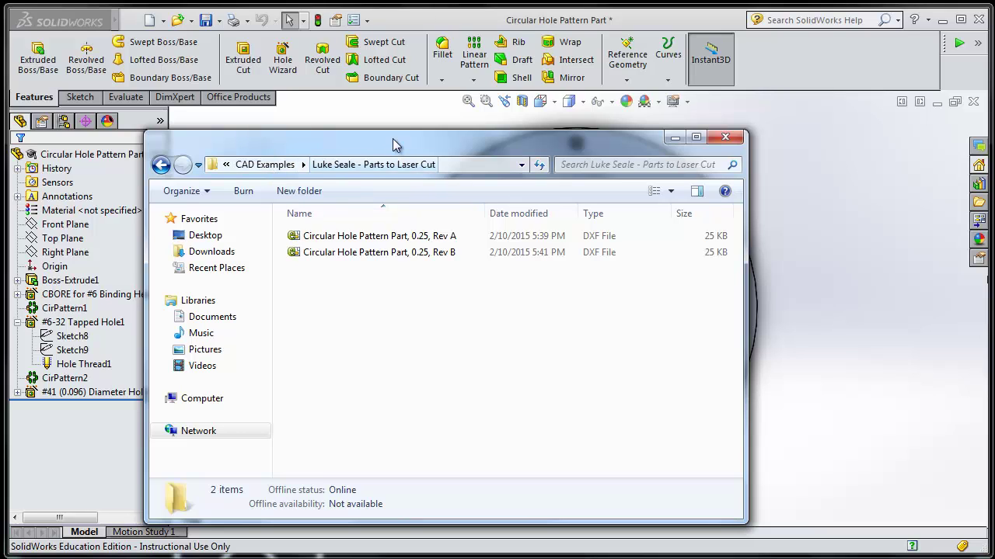
{"action": "left_click_drag", "start_coordinate": [393, 146], "coordinate": [396, 111]}
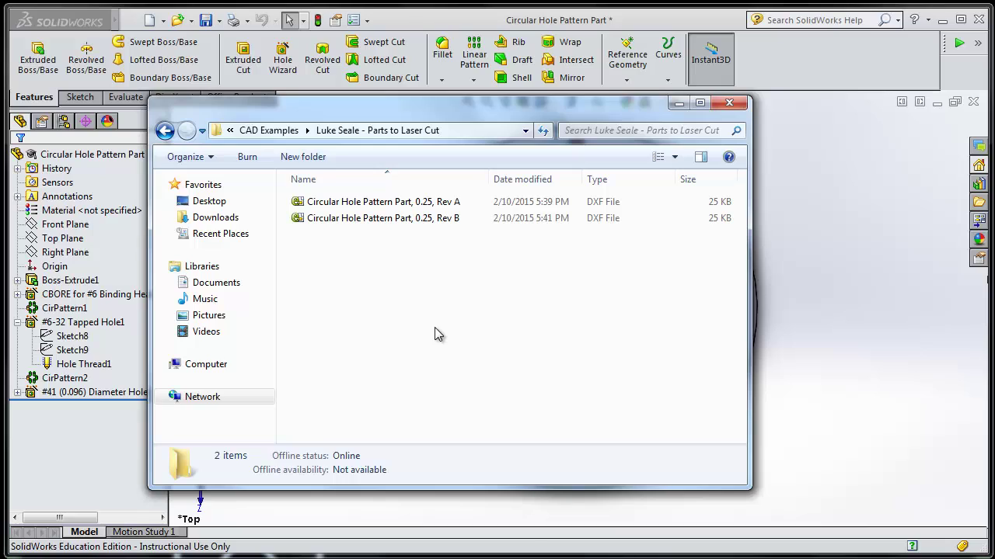